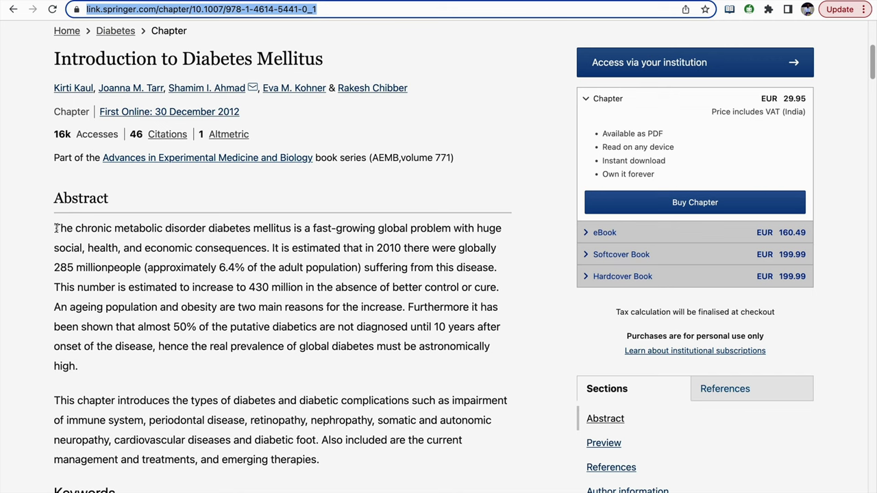
Paste the abstract's opening sentence on diabetes mellitus into the Paraphraser and paraphrase it in Standard mode.
drag(55, 228, 308, 219)
key(ctrl+c)
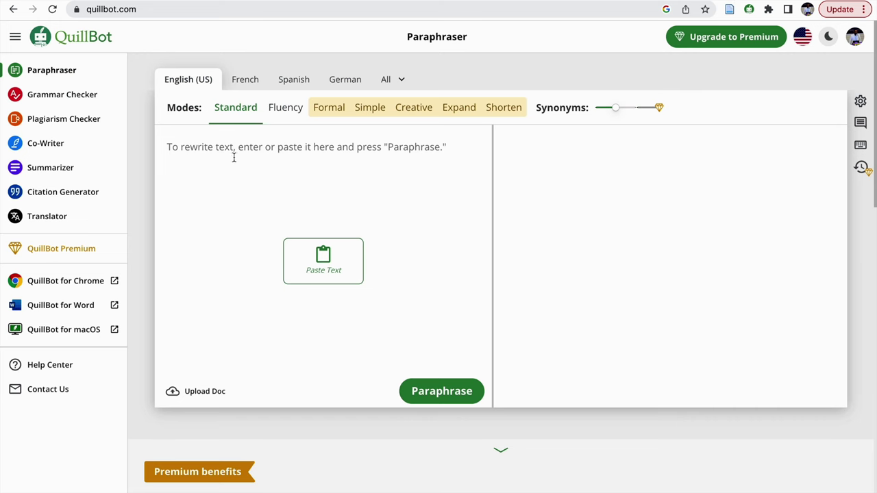
click(232, 154)
key(ctrl+v)
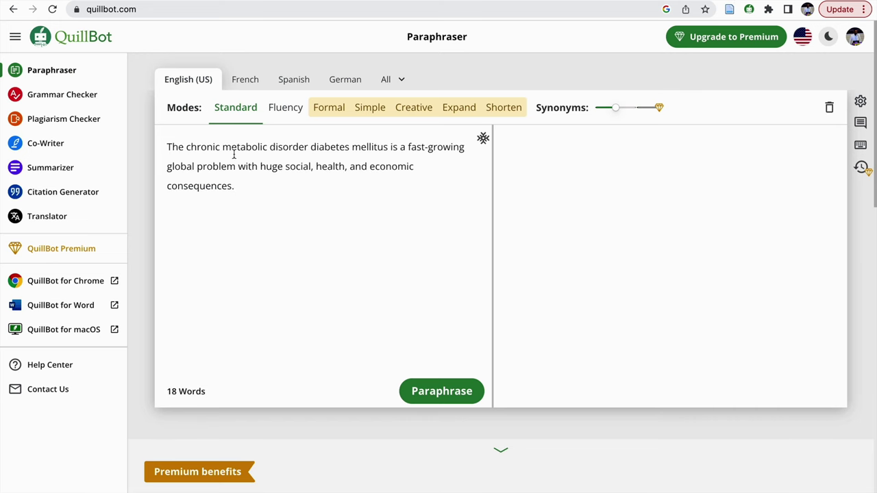
click(432, 396)
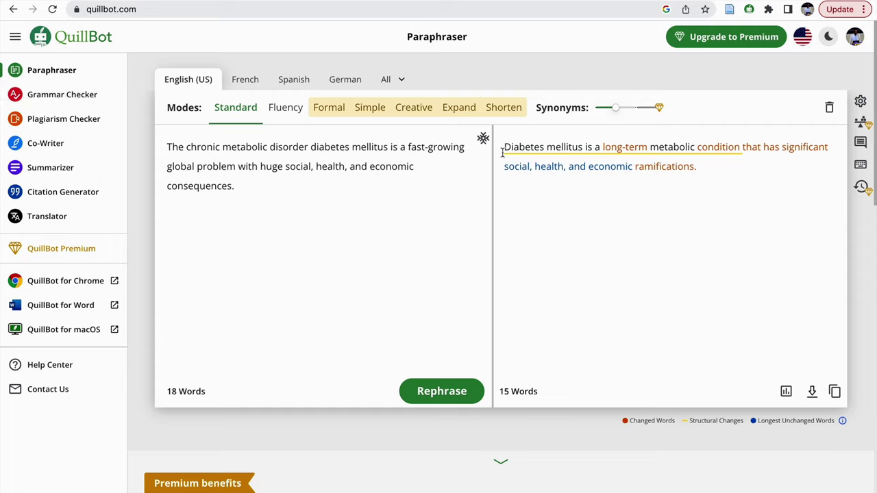
click(67, 120)
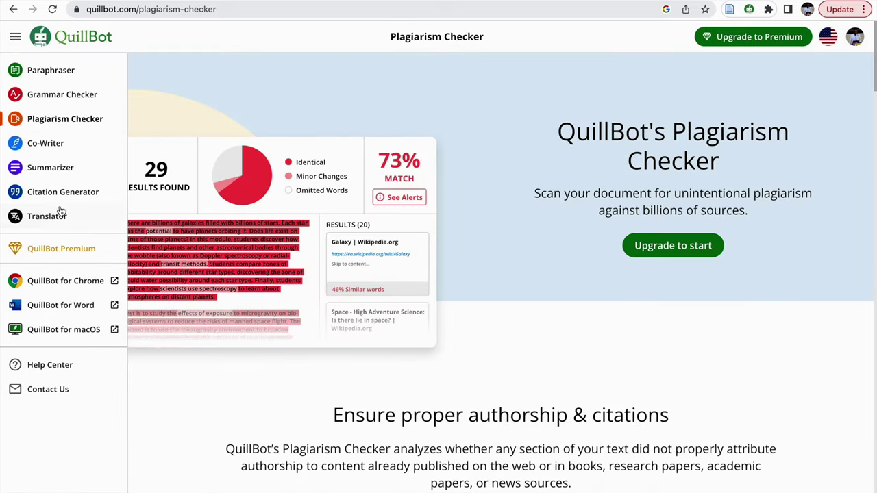
Create a new Co-Writer project containing the abstract sentence and get suggested follow-up text on diabetes prevalence.
click(69, 152)
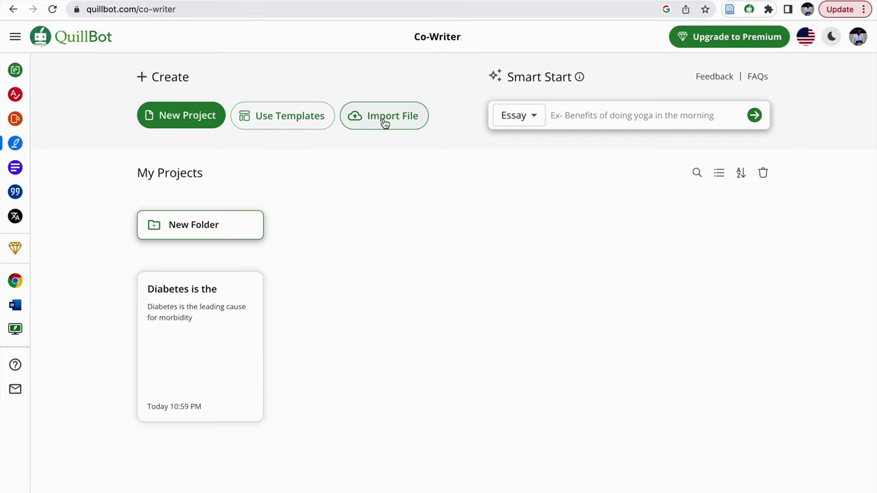
click(194, 120)
key(ctrl+v)
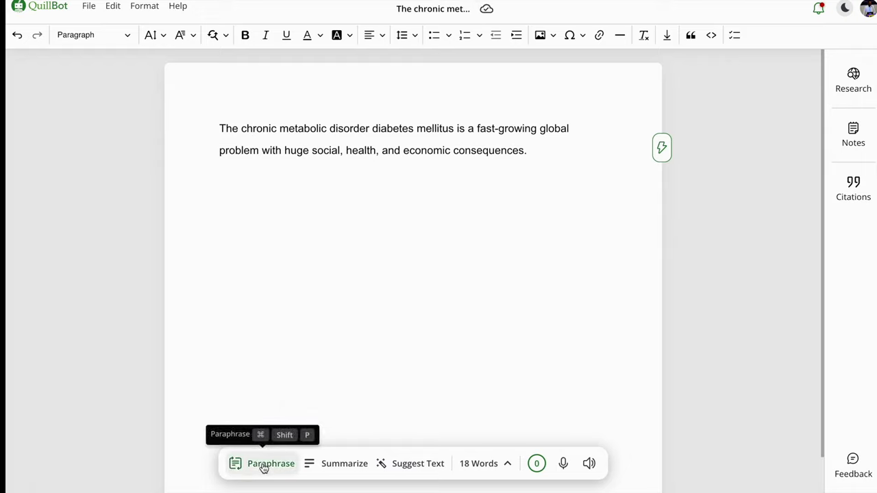
click(406, 466)
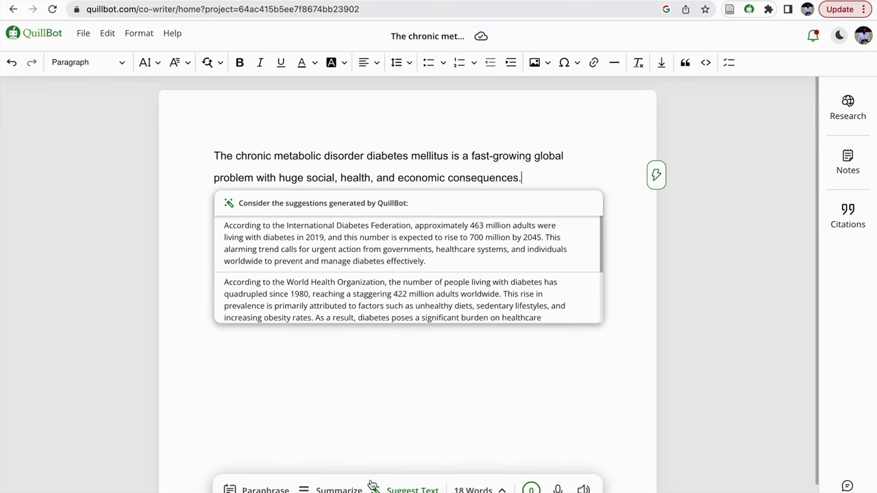
mouse_move(504, 256)
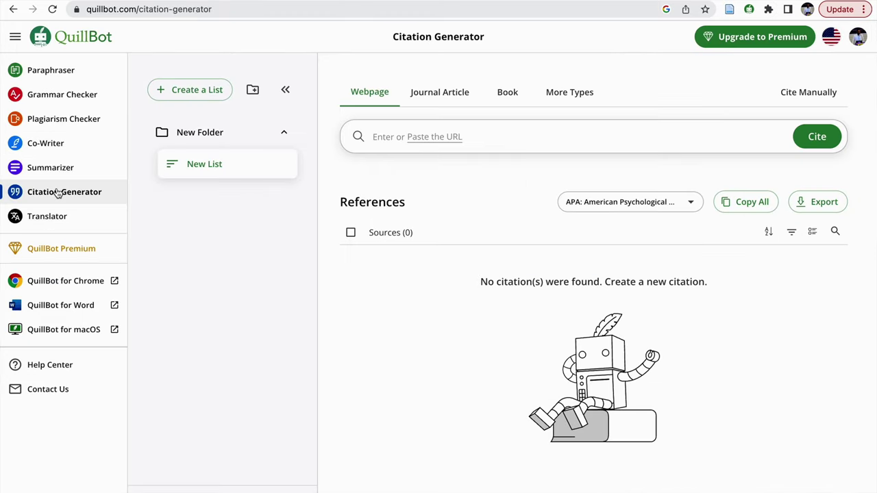
click(58, 194)
Look up the Springer chapter URL in the Citation Generator and cite the Introduction to Diabetes Mellitus result.
click(762, 20)
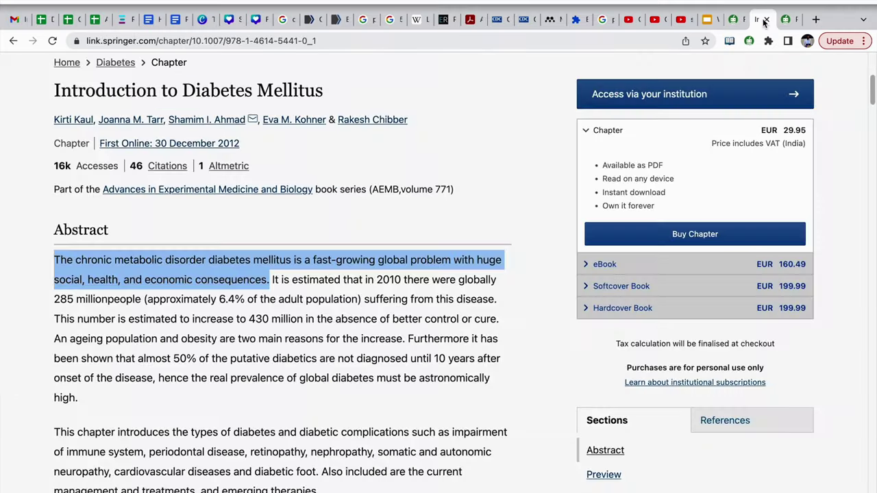
click(343, 41)
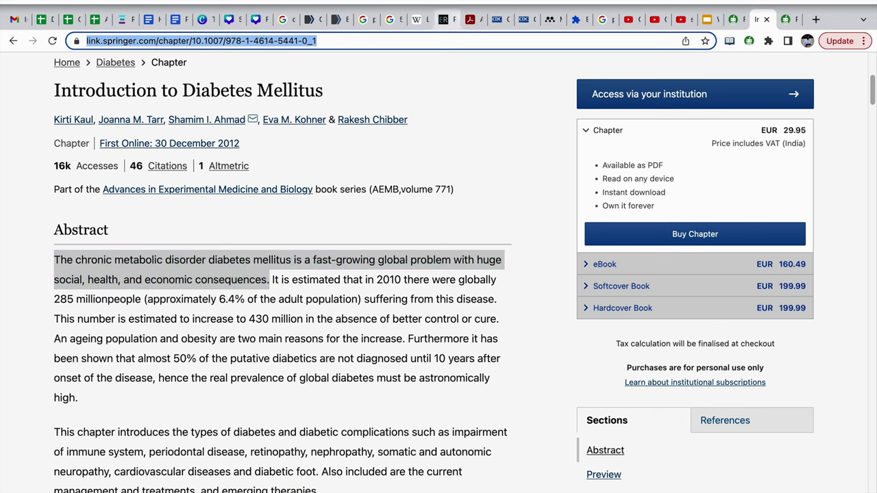
click(734, 19)
click(446, 146)
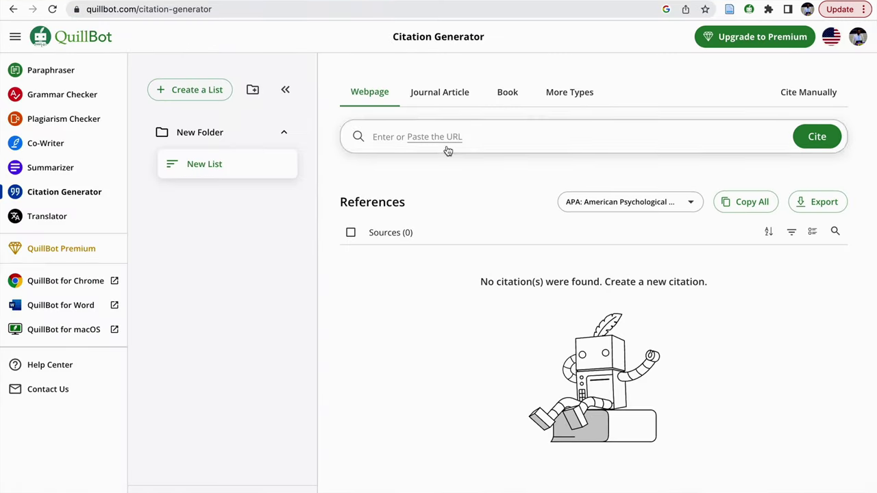
key(ctrl+v)
click(810, 133)
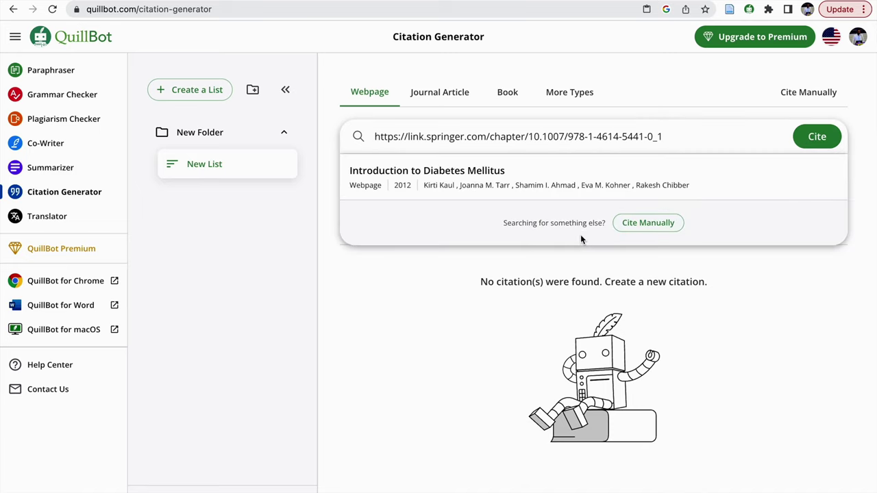
click(633, 192)
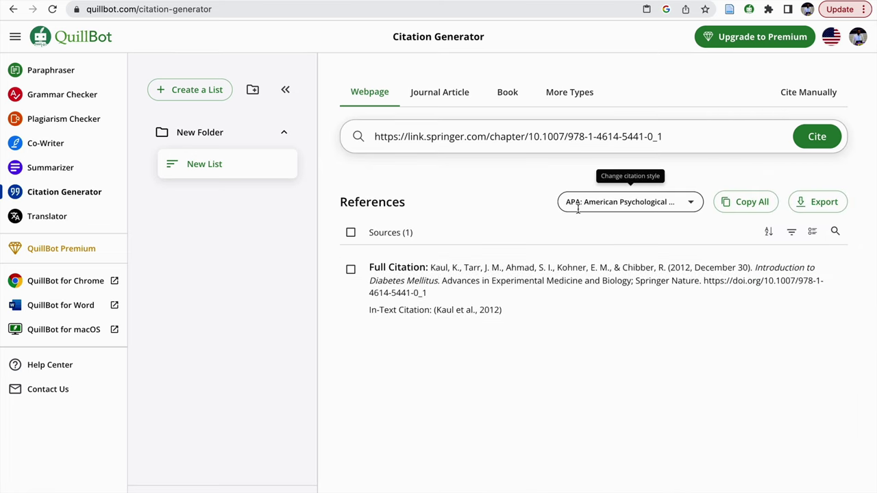
Switch the citation style to Chicago Manual of Style 17th edition.
click(691, 201)
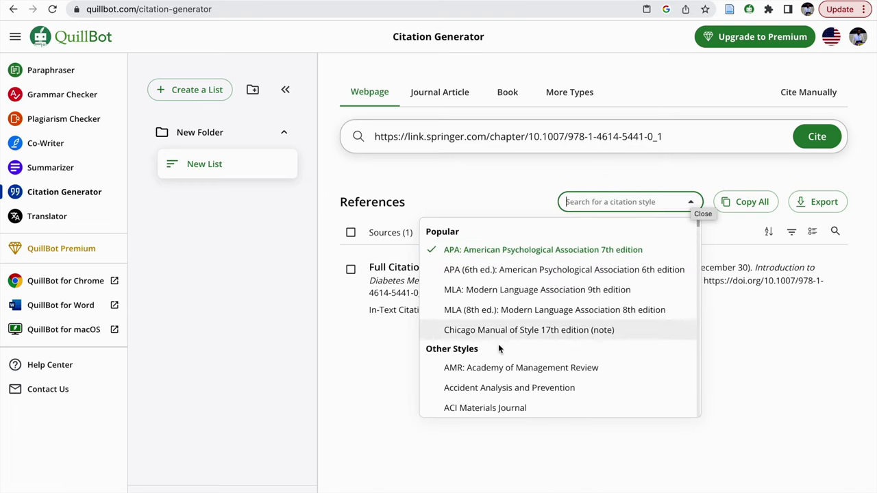
scroll(498, 344, down, 5)
scroll(499, 349, up, 5)
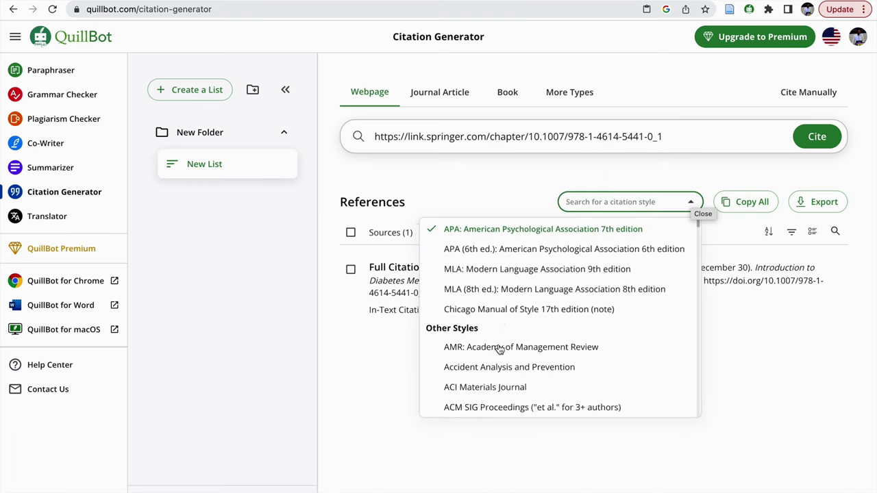
scroll(499, 349, up, 1)
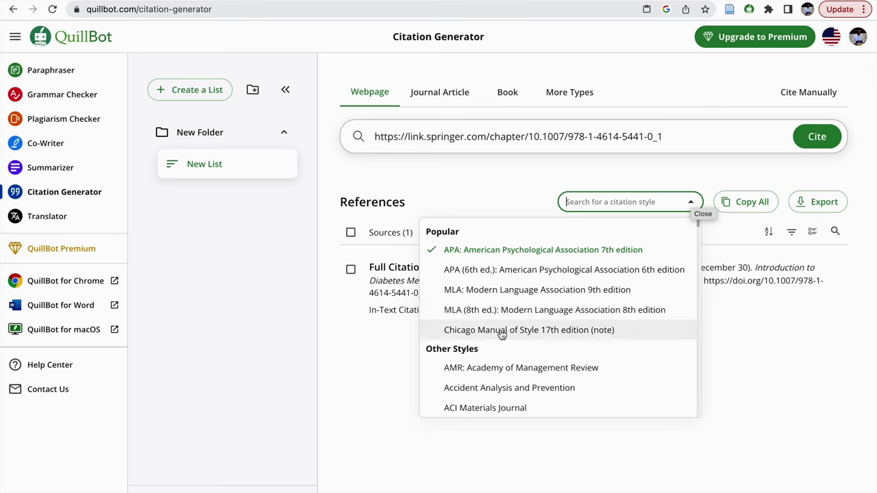
click(501, 332)
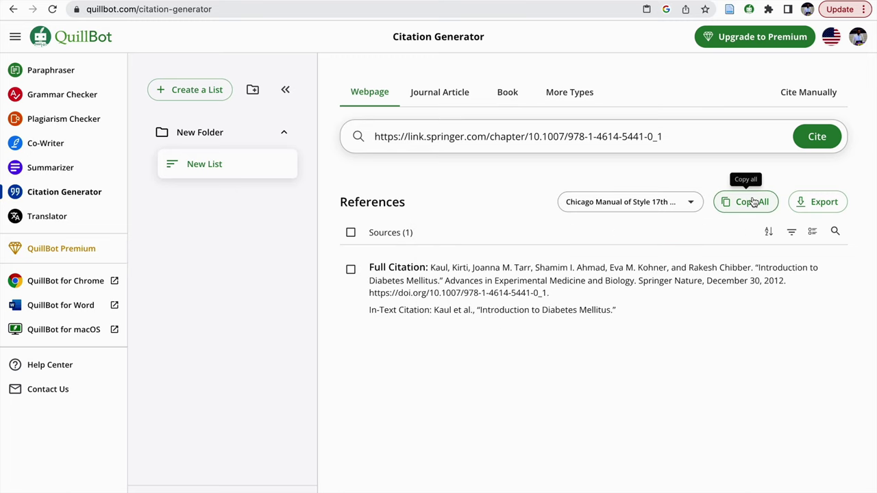
click(825, 204)
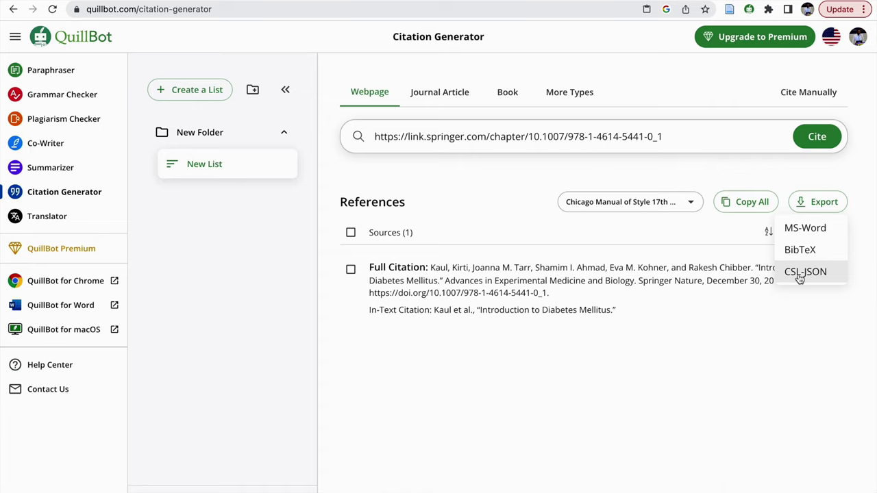
Close the MS-Word/BibTeX/CSL-JSON export list and go to the Translator.
click(67, 218)
click(65, 218)
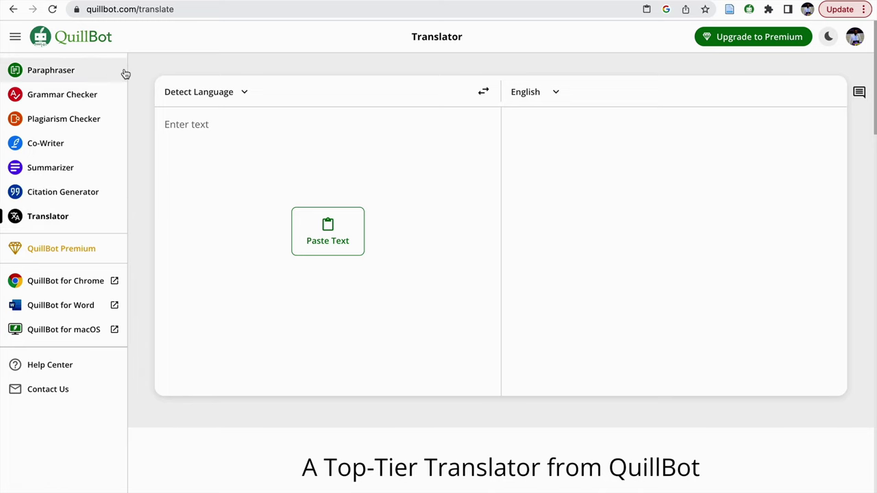
Scroll through the Free versus Premium plan comparison on the QuillBot Premium page.
click(98, 142)
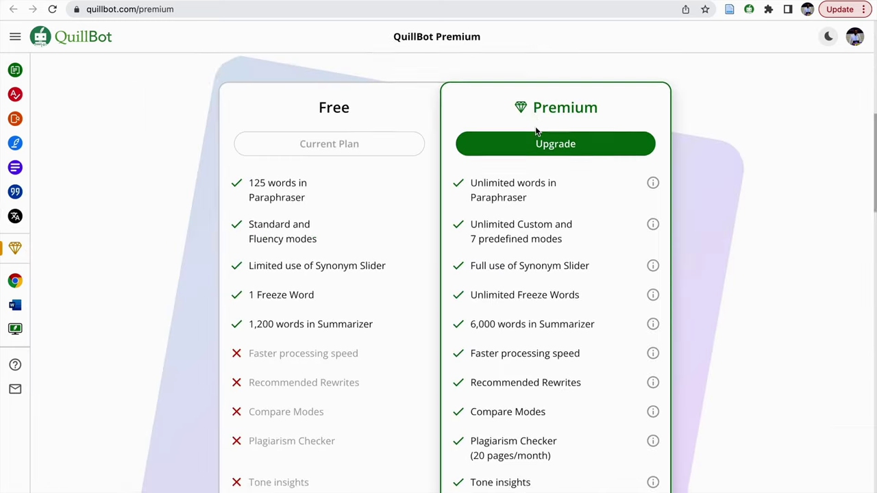
scroll(535, 126, down, 2)
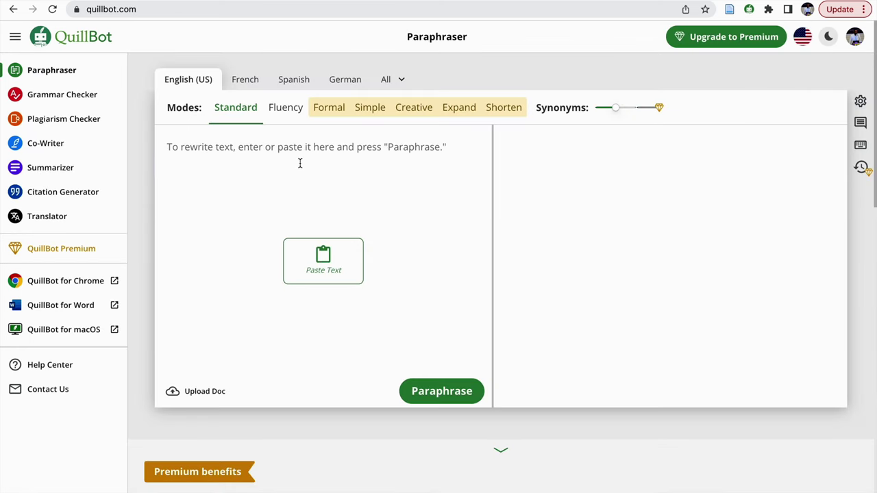
Replace the mistakenly pasted URL with the abstract's opening sentence and paraphrase it again.
click(291, 158)
key(super+v)
key(super+a)
key(BackSpace)
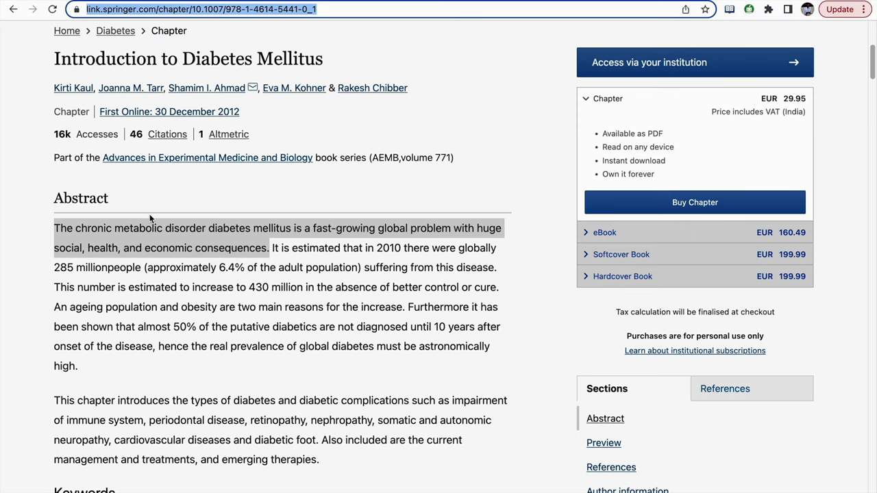
right_click(146, 238)
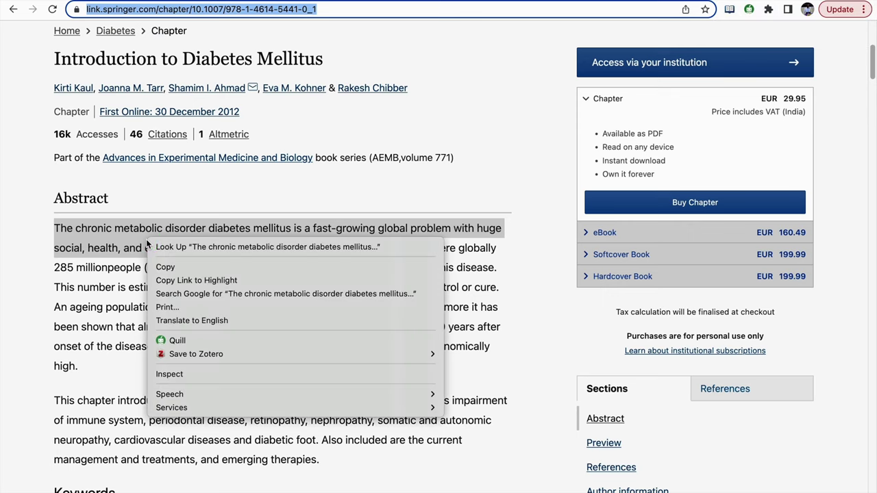
click(171, 267)
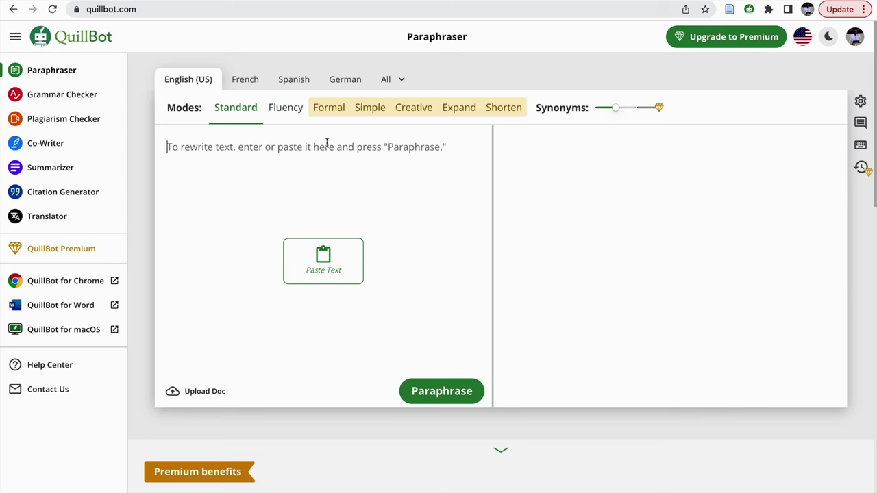
click(307, 152)
key(super+v)
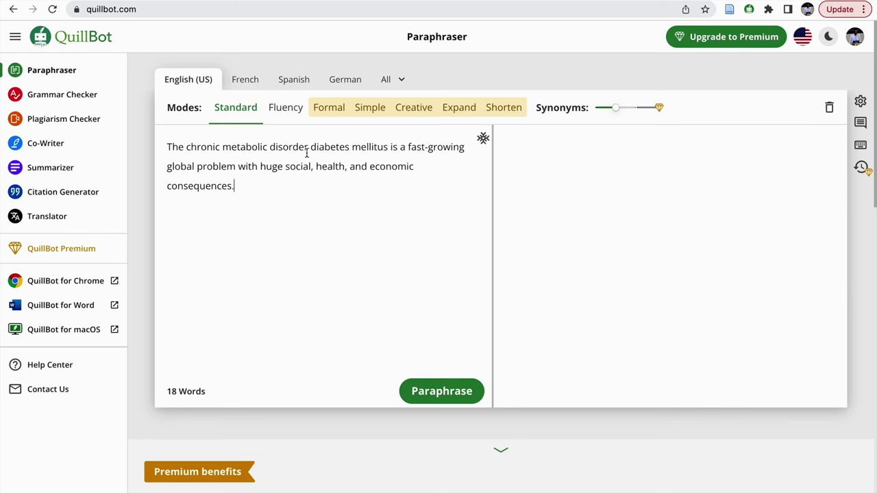
click(440, 400)
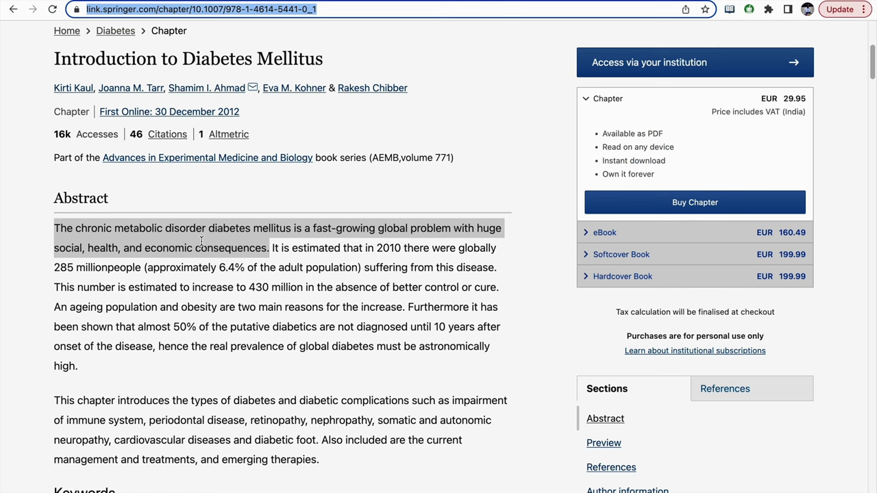
Send the selected abstract sentence to the Quill extension and copy its full paraphrased text.
right_click(201, 240)
right_click(201, 240)
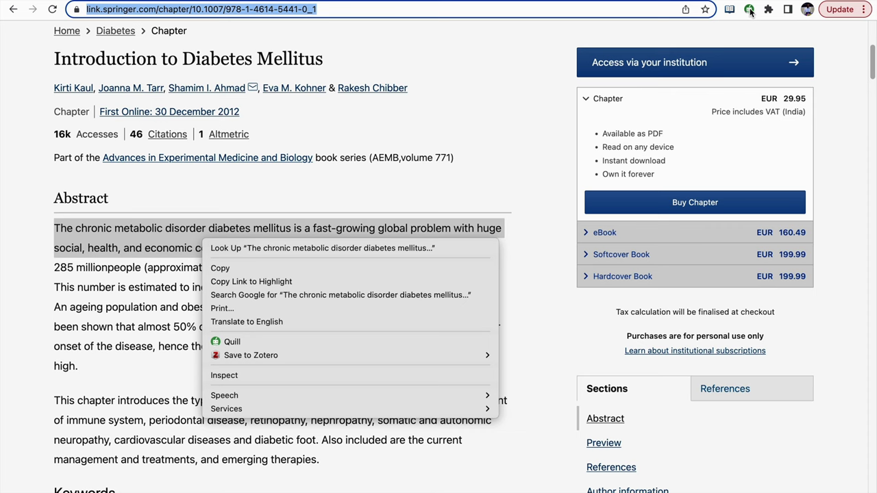
click(232, 343)
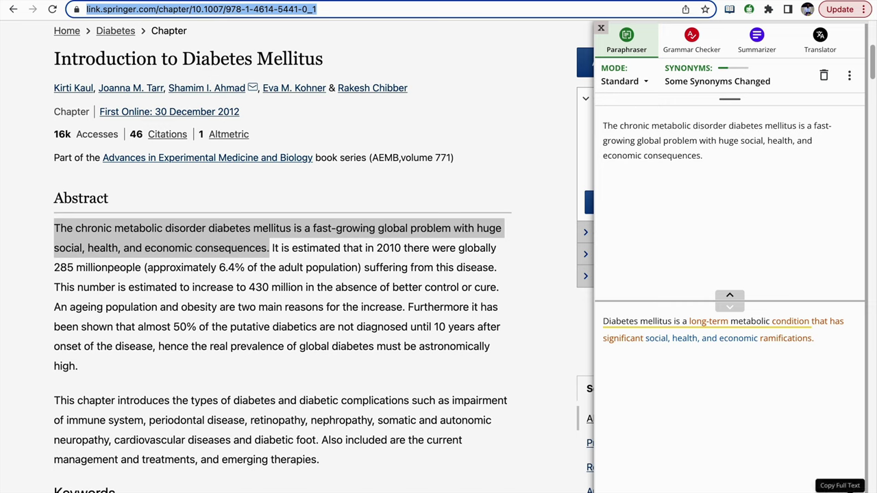
click(848, 479)
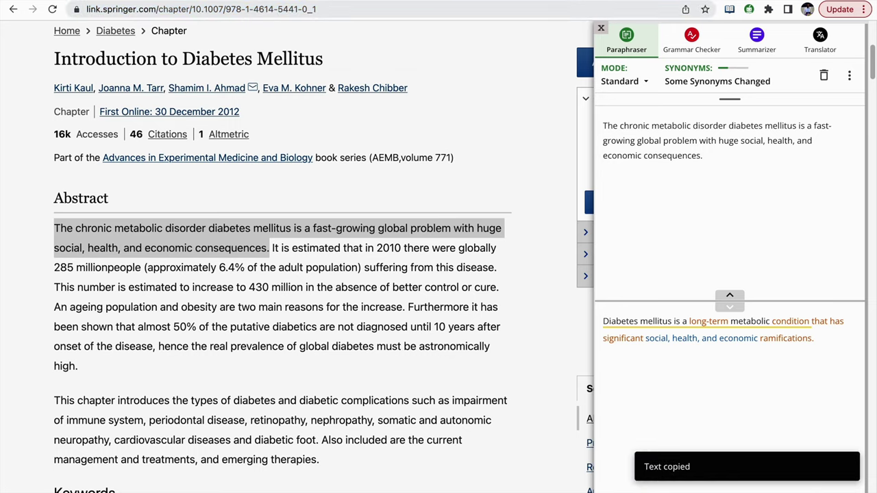